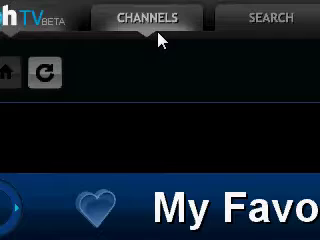
Go to Channels and view the Library listing the downloaded Superbad video.
{"action": "left_click", "coordinate": [160, 38]}
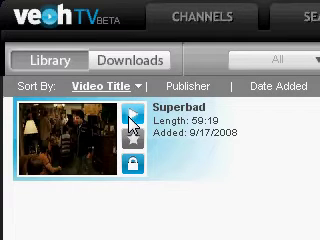
Play the downloaded Superbad video, then pause it.
{"action": "left_click", "coordinate": [131, 121]}
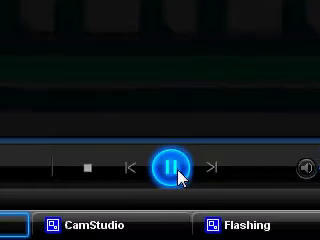
{"action": "left_click", "coordinate": [175, 170]}
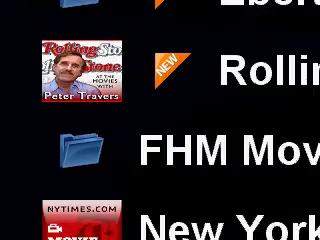
{"action": "scroll", "coordinate": [222, 112], "scroll_direction": "down", "scroll_amount": 3}
{"action": "scroll", "coordinate": [160, 128], "scroll_direction": "down", "scroll_amount": 2}
{"action": "scroll", "coordinate": [168, 85], "scroll_direction": "up", "scroll_amount": 2}
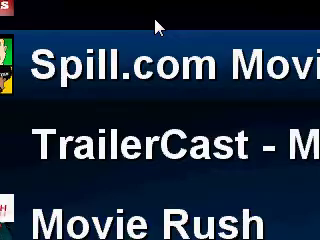
{"action": "scroll", "coordinate": [155, 30], "scroll_direction": "up", "scroll_amount": 1}
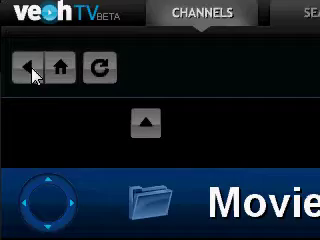
Go back from the Movies channels to the top-level channel list.
{"action": "left_click", "coordinate": [30, 68]}
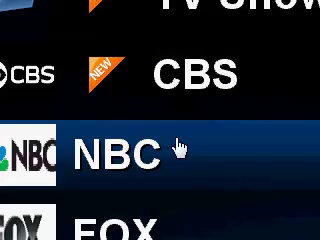
{"action": "scroll", "coordinate": [172, 178], "scroll_direction": "down", "scroll_amount": 2}
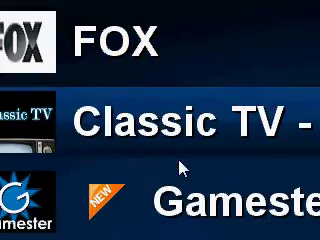